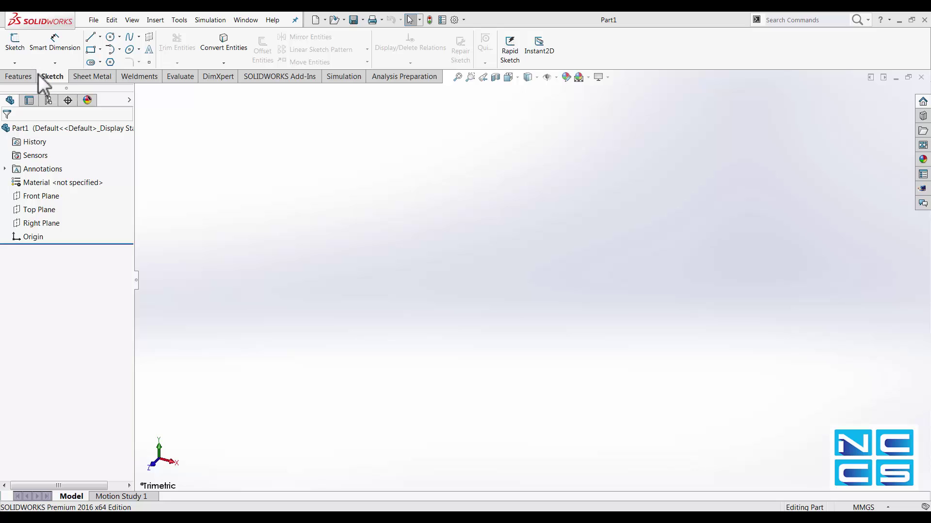
- Start a new sketch, Sketch1, on the Front Plane of the empty part
{"action": "left_click", "coordinate": [15, 64]}
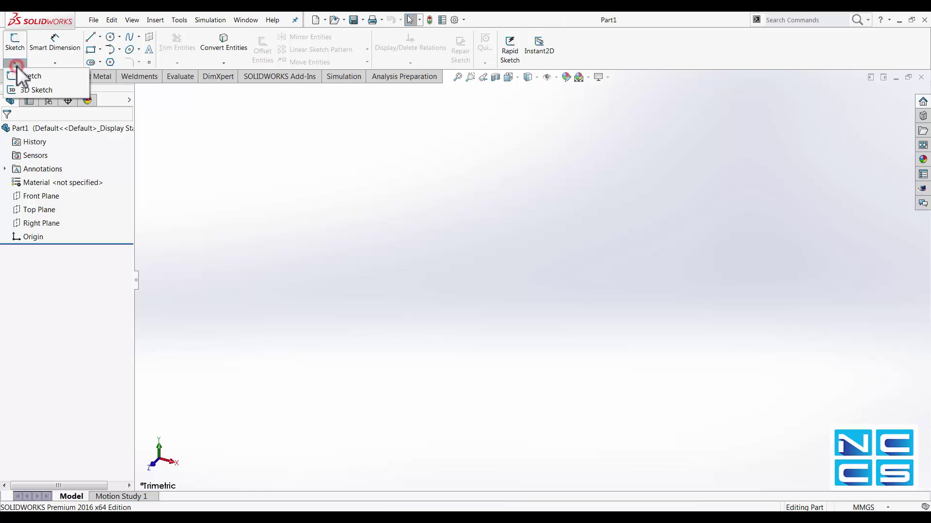
{"action": "left_click", "coordinate": [22, 78]}
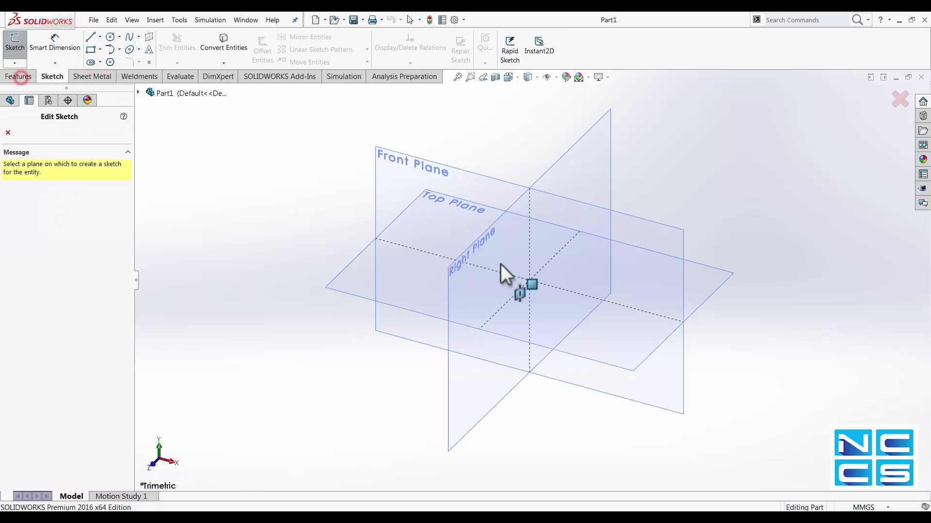
{"action": "left_click", "coordinate": [397, 166]}
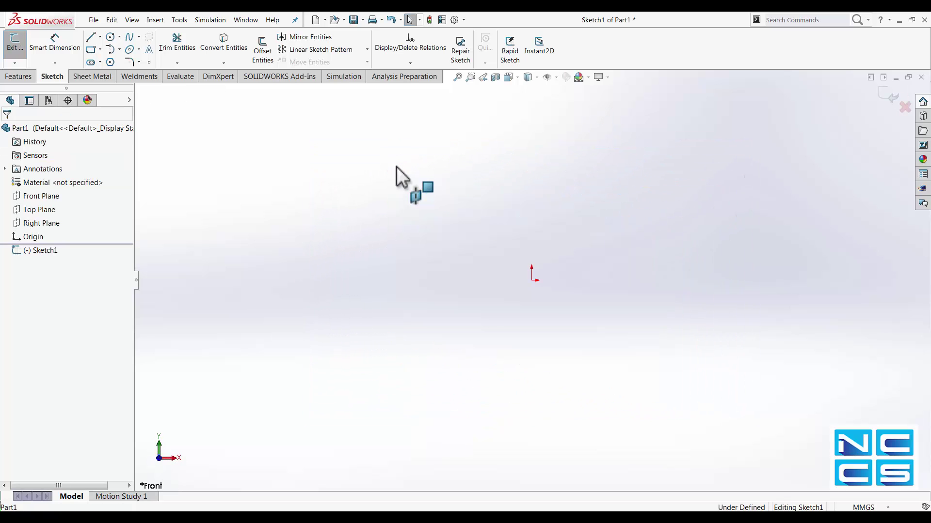
- Insert the first NCCS logo JPEG into Sketch1 as a sketch picture
{"action": "left_click", "coordinate": [188, 22]}
{"action": "mouse_move", "coordinate": [206, 327]}
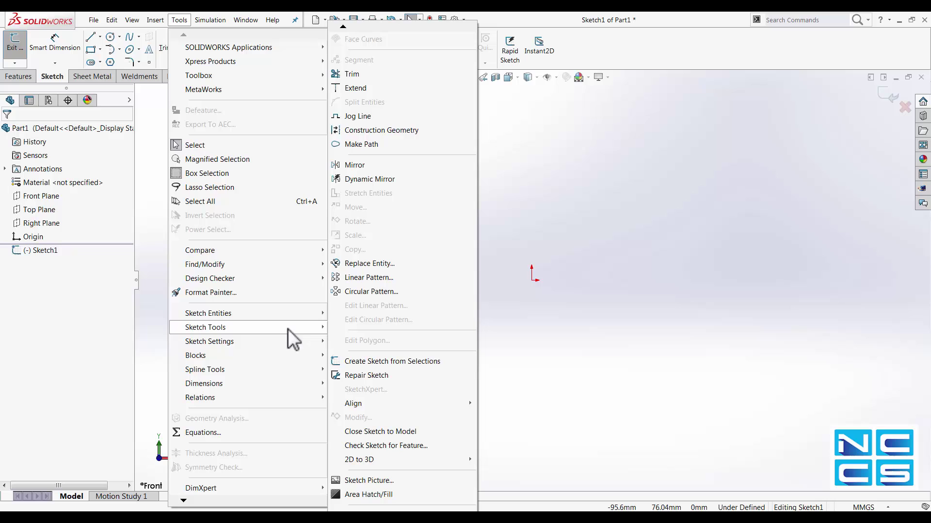
{"action": "left_click", "coordinate": [372, 484]}
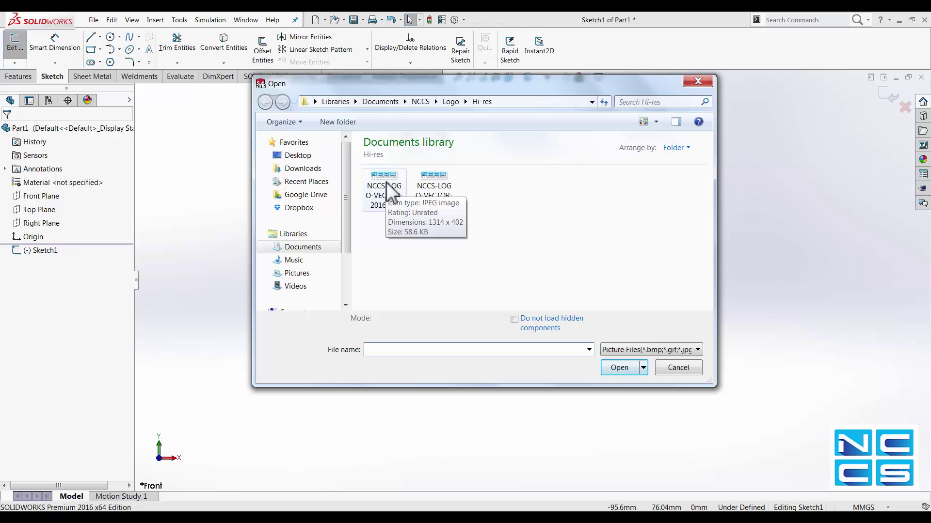
{"action": "double_click", "coordinate": [386, 182]}
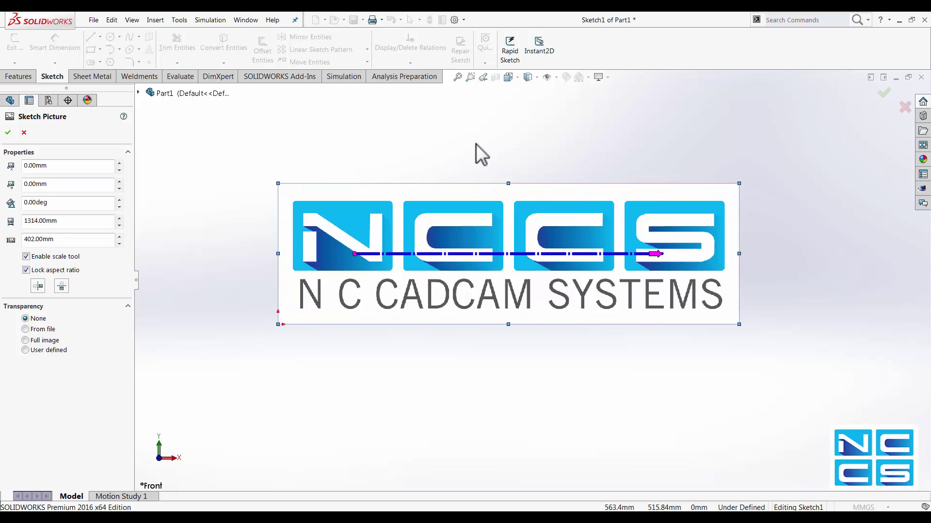
{"action": "scroll", "coordinate": [476, 144], "scroll_direction": "down", "scroll_amount": 1}
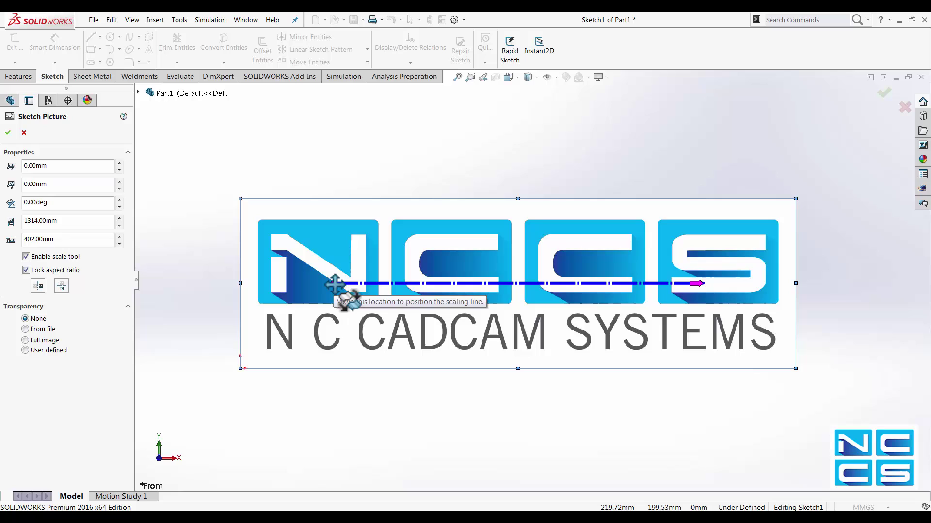
- Move the scale line off the logo and accept the 1314 × 402 mm picture
{"action": "left_click_drag", "start_coordinate": [335, 283], "coordinate": [240, 168]}
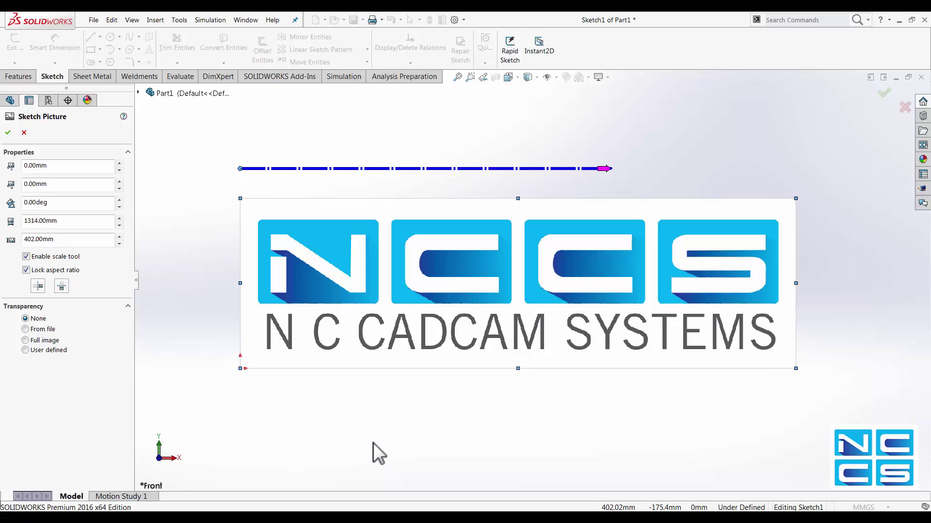
{"action": "left_click", "coordinate": [8, 133]}
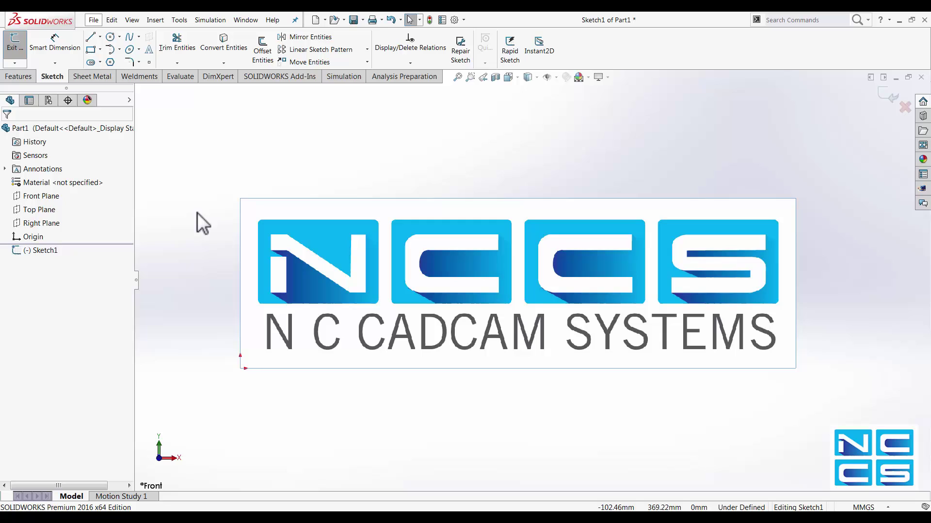
- Enable the Autotrace add-in from the Options Add-Ins list
{"action": "left_click", "coordinate": [464, 20]}
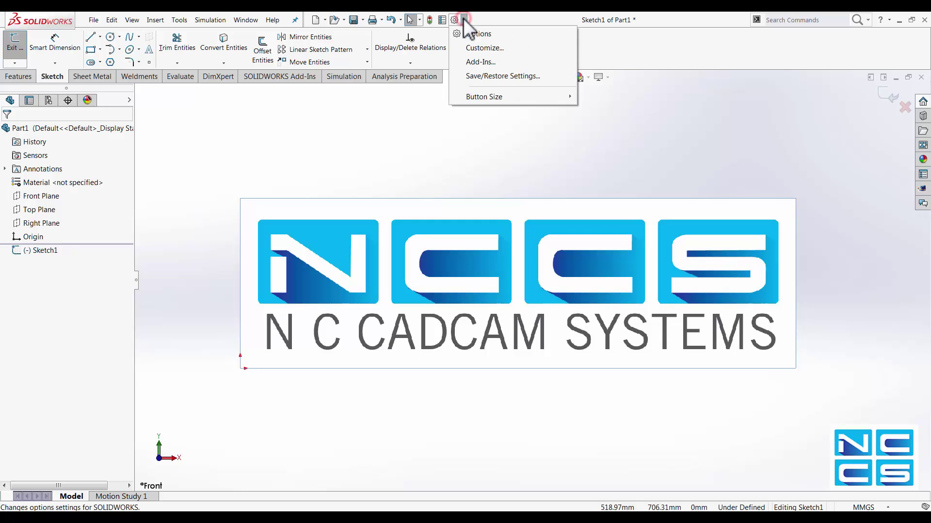
{"action": "left_click", "coordinate": [505, 62]}
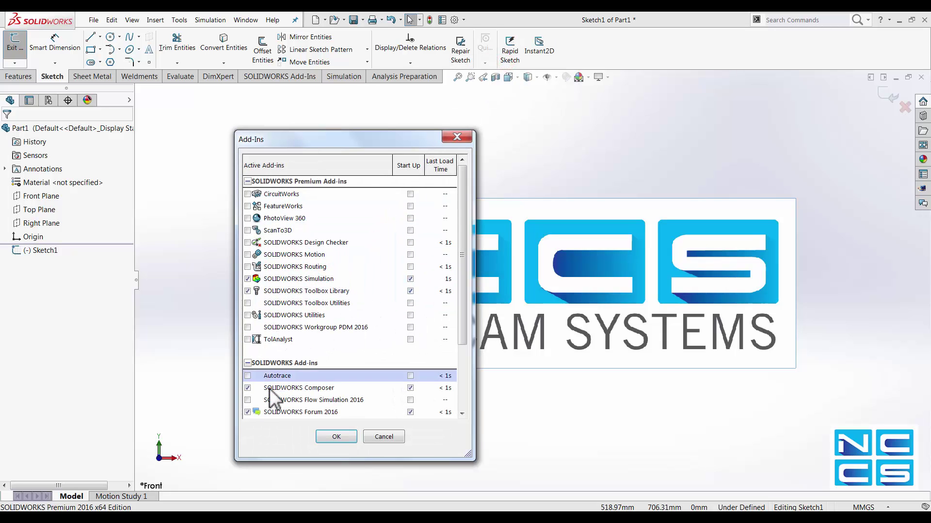
{"action": "left_click", "coordinate": [248, 376]}
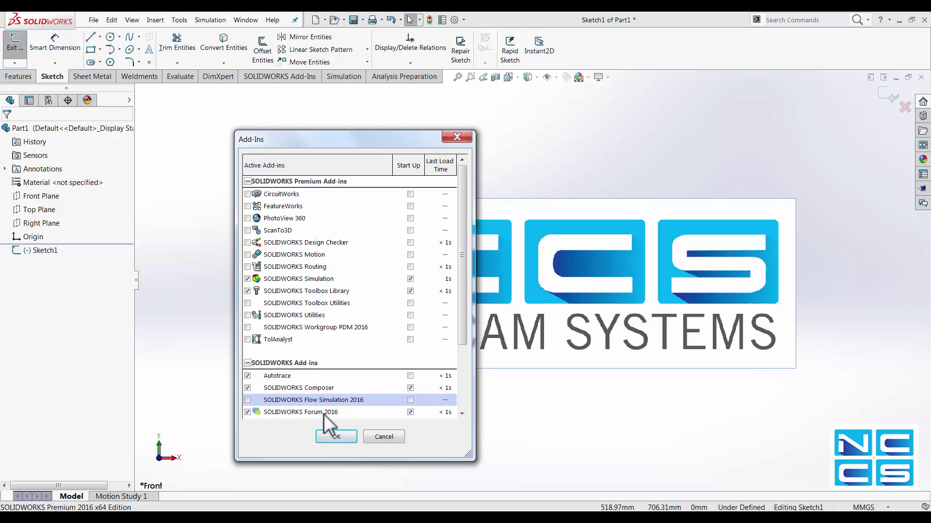
{"action": "left_click", "coordinate": [334, 437]}
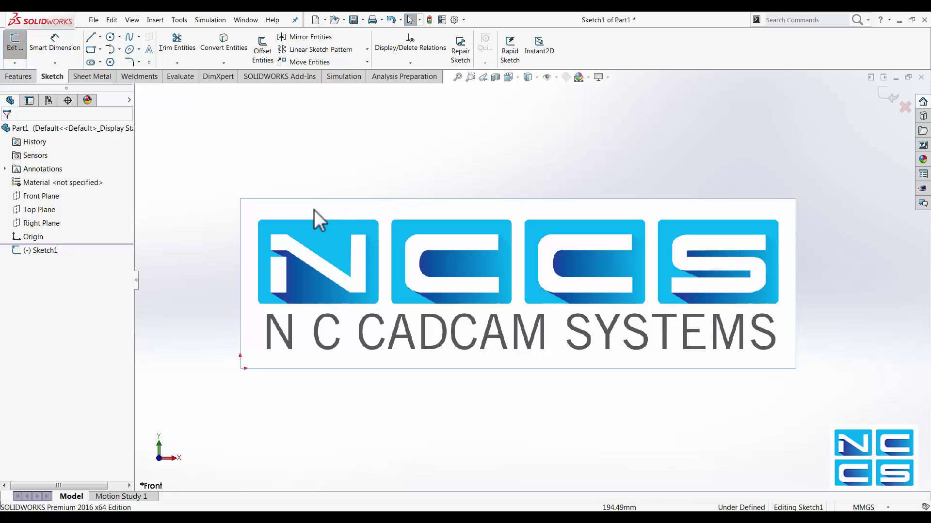
- In the logo picture's Trace Settings, color-pick the N and both C letters
{"action": "left_click", "coordinate": [272, 209]}
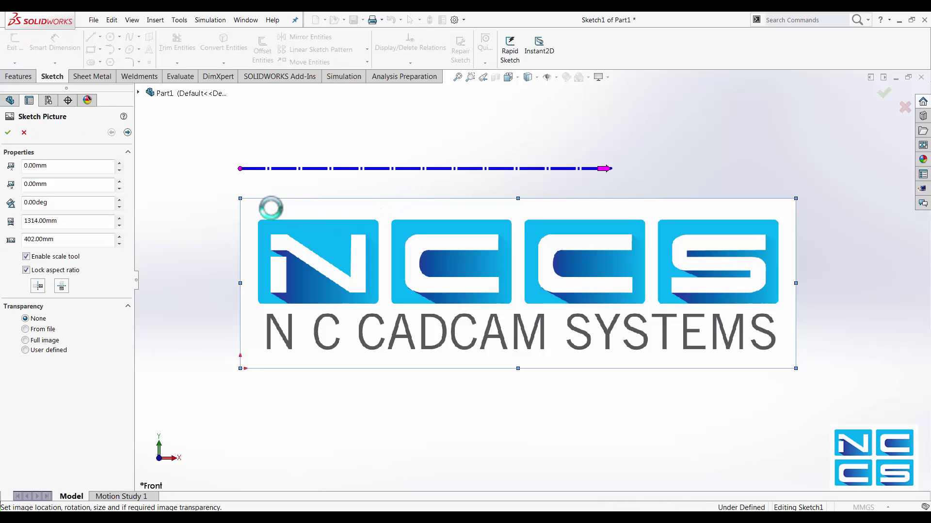
{"action": "left_click", "coordinate": [127, 133]}
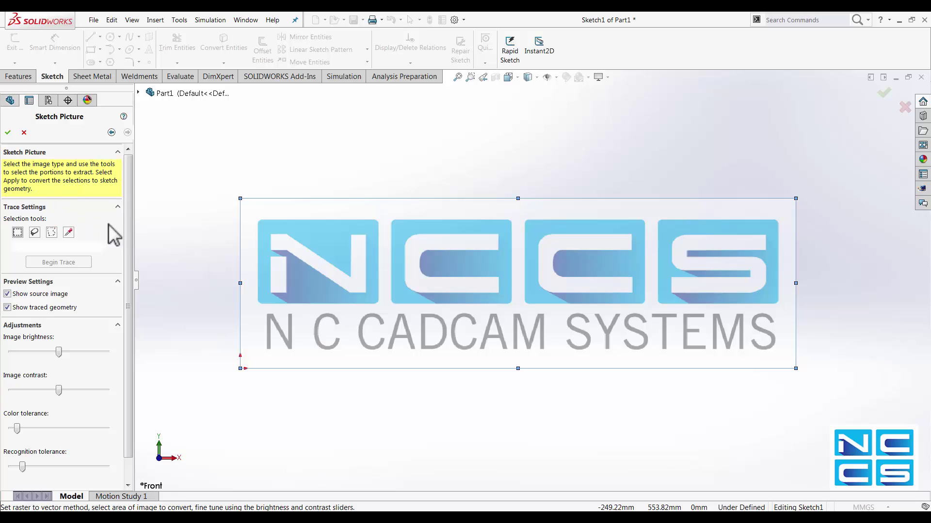
{"action": "left_click", "coordinate": [67, 232]}
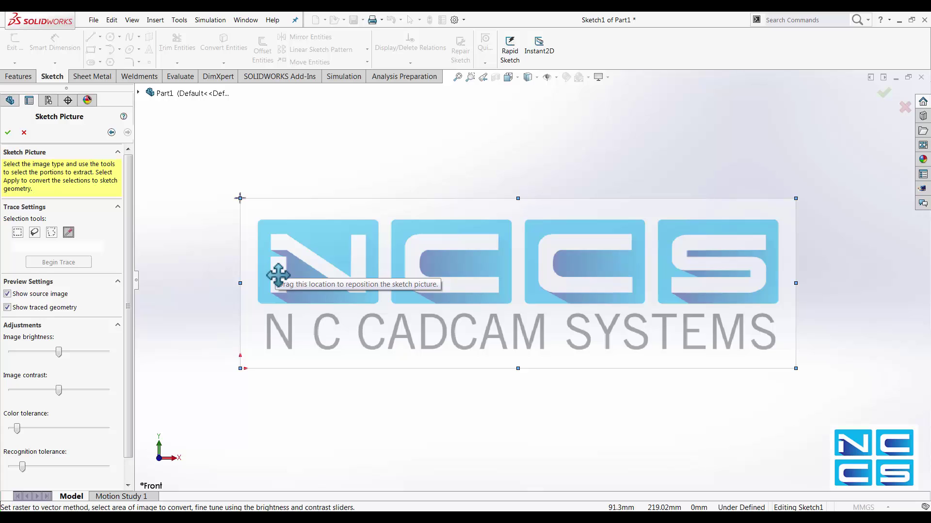
{"action": "left_click", "coordinate": [278, 275]}
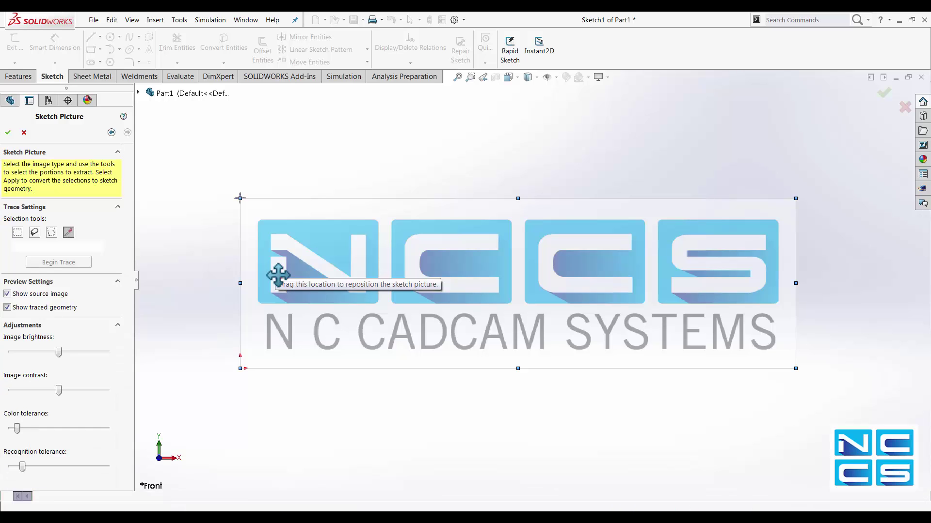
{"action": "left_click", "coordinate": [314, 260]}
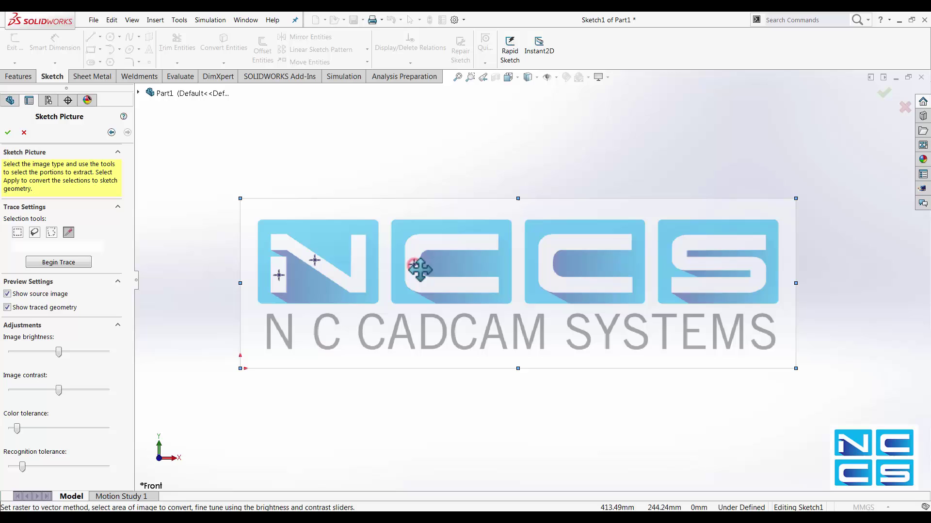
{"action": "left_click", "coordinate": [413, 264]}
{"action": "left_click", "coordinate": [545, 264]}
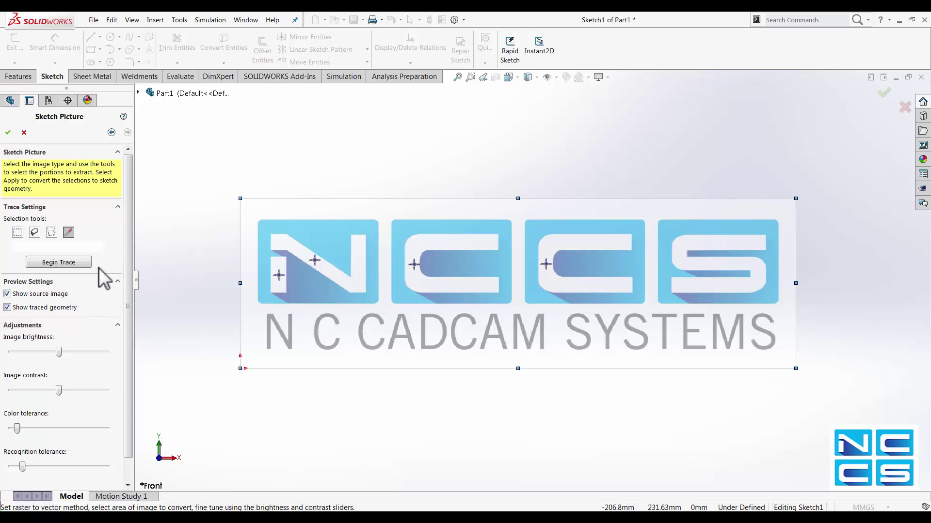
- Trace the marked letters, then raise the Color and Recognition tolerance sliders
{"action": "left_click", "coordinate": [70, 264]}
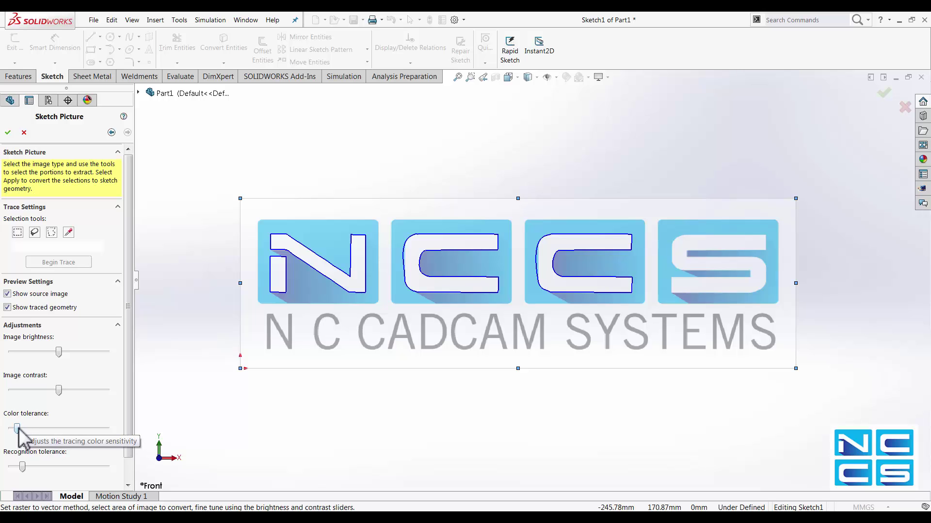
{"action": "left_click_drag", "start_coordinate": [18, 430], "coordinate": [86, 431]}
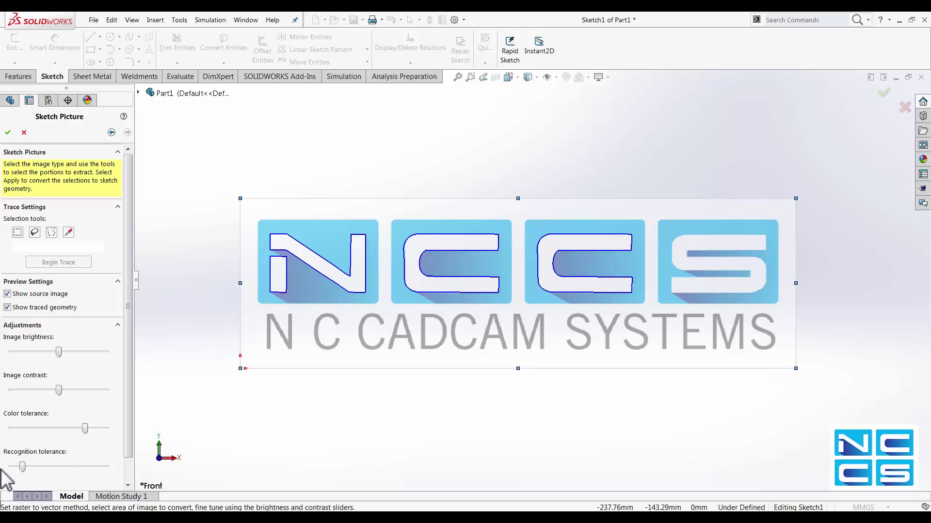
{"action": "left_click_drag", "start_coordinate": [23, 467], "coordinate": [32, 468]}
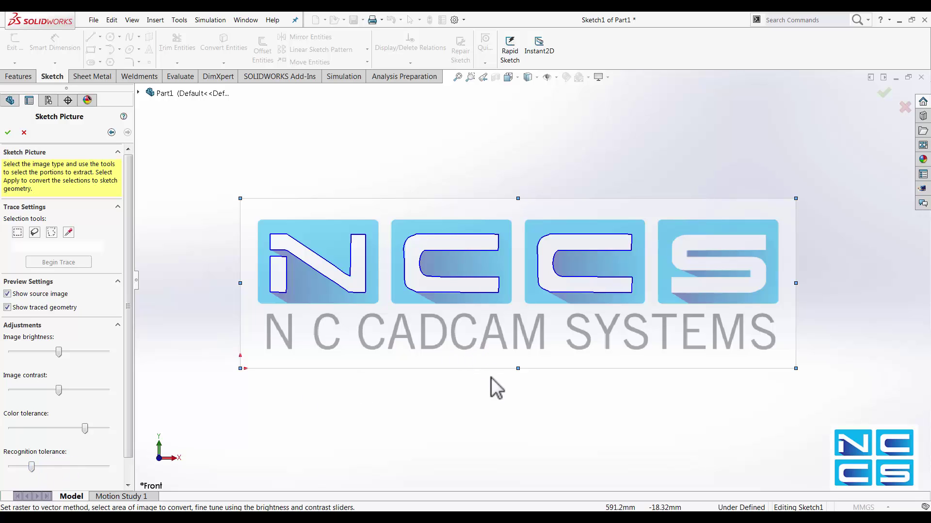
- Accept the traced outlines, then reopen Sketch1 and outline the S letter with lines
{"action": "left_click", "coordinate": [8, 132]}
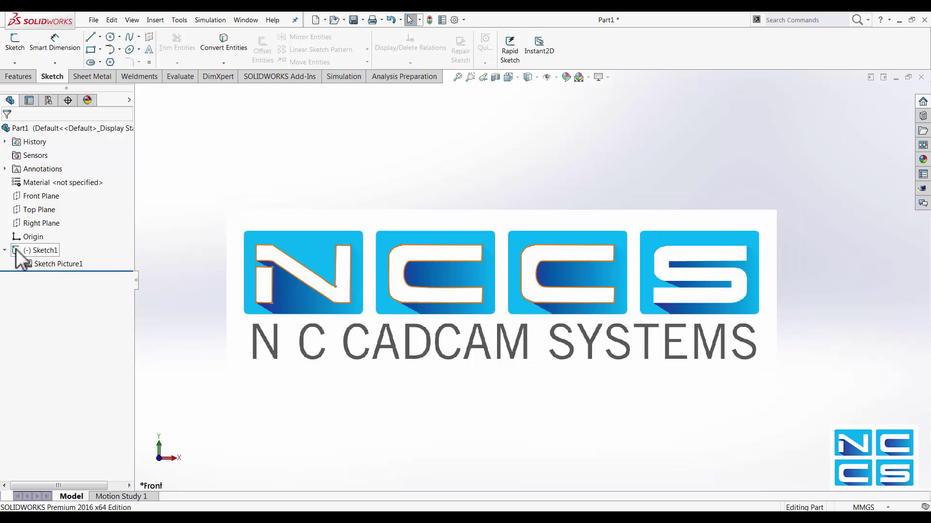
{"action": "right_click", "coordinate": [15, 248]}
{"action": "left_click", "coordinate": [19, 224]}
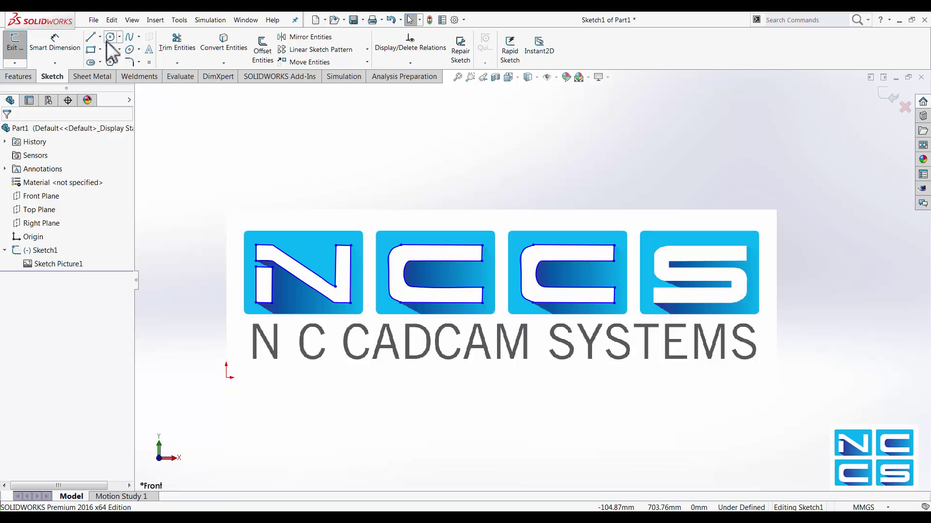
{"action": "left_click", "coordinate": [89, 37]}
{"action": "scroll", "coordinate": [638, 219], "scroll_direction": "down", "scroll_amount": 3}
{"action": "scroll", "coordinate": [644, 215], "scroll_direction": "down", "scroll_amount": 2}
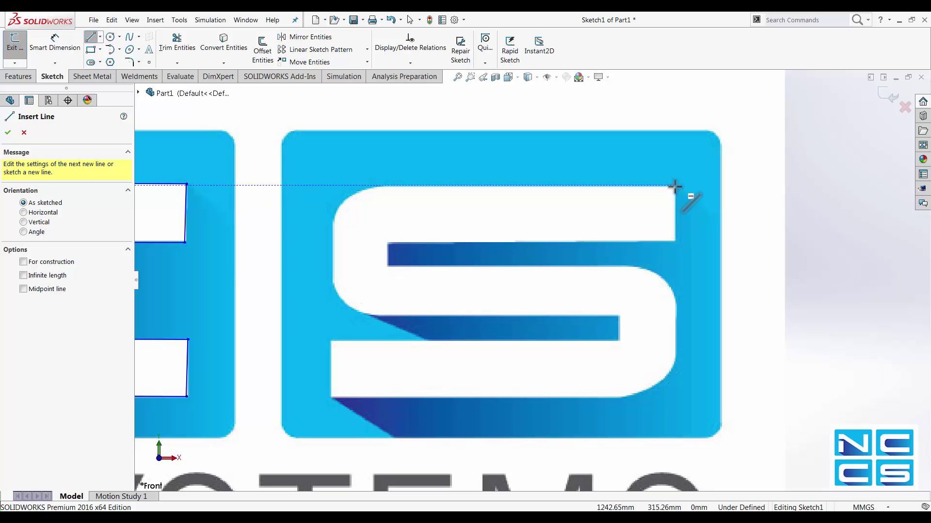
{"action": "left_click", "coordinate": [675, 187]}
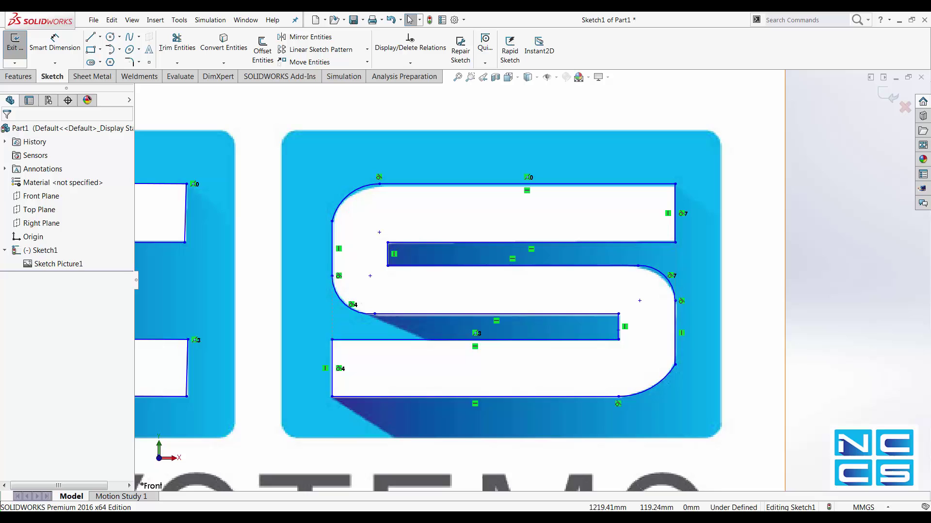
{"action": "scroll", "coordinate": [778, 356], "scroll_direction": "up", "scroll_amount": 10}
{"action": "scroll", "coordinate": [263, 305], "scroll_direction": "down", "scroll_amount": 2}
{"action": "scroll", "coordinate": [245, 298], "scroll_direction": "down", "scroll_amount": 2}
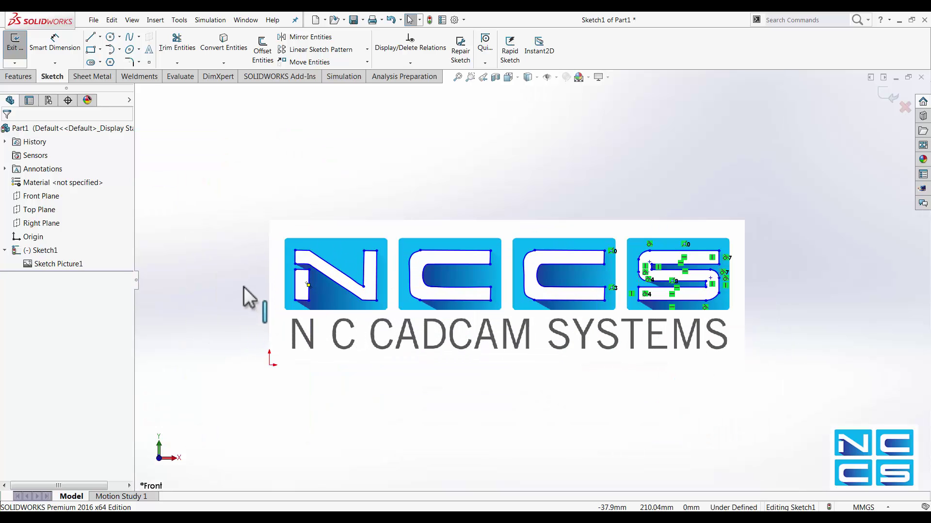
{"action": "scroll", "coordinate": [663, 204], "scroll_direction": "down", "scroll_amount": 1}
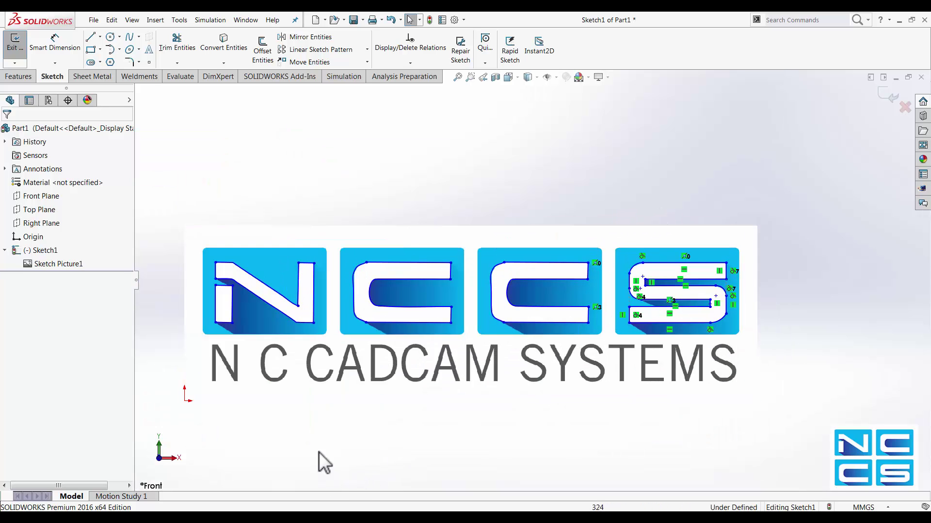
- Exit Sketch1 and extrude it 50 mm deep in the reversed direction
{"action": "left_click", "coordinate": [20, 41]}
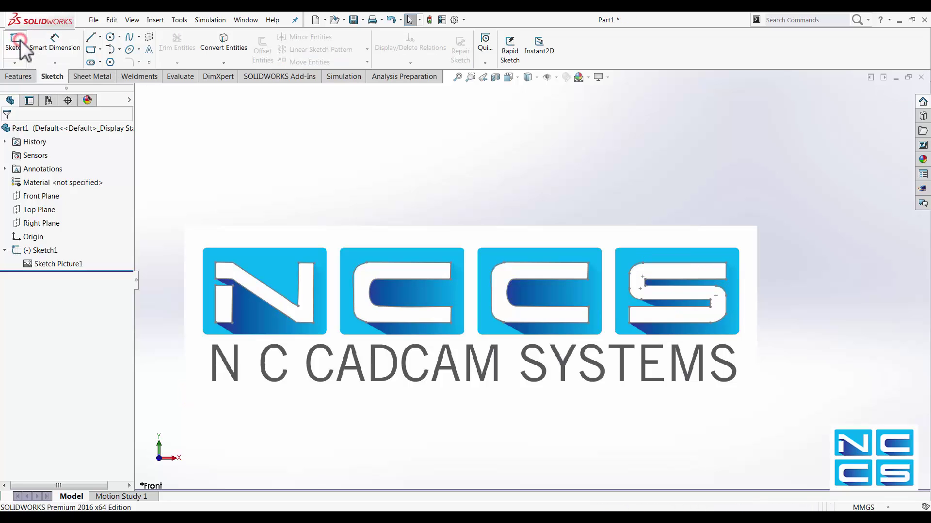
{"action": "scroll", "coordinate": [436, 192], "scroll_direction": "down", "scroll_amount": 1}
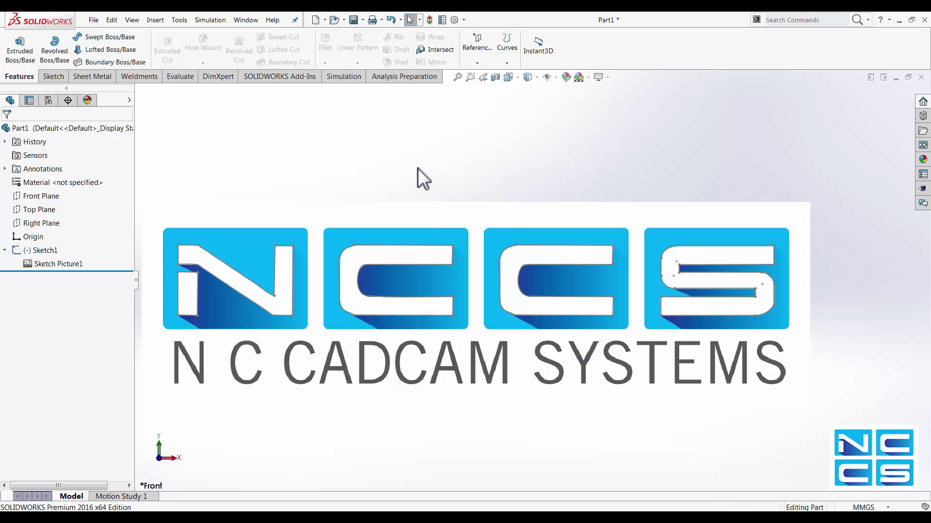
{"action": "left_click", "coordinate": [36, 251]}
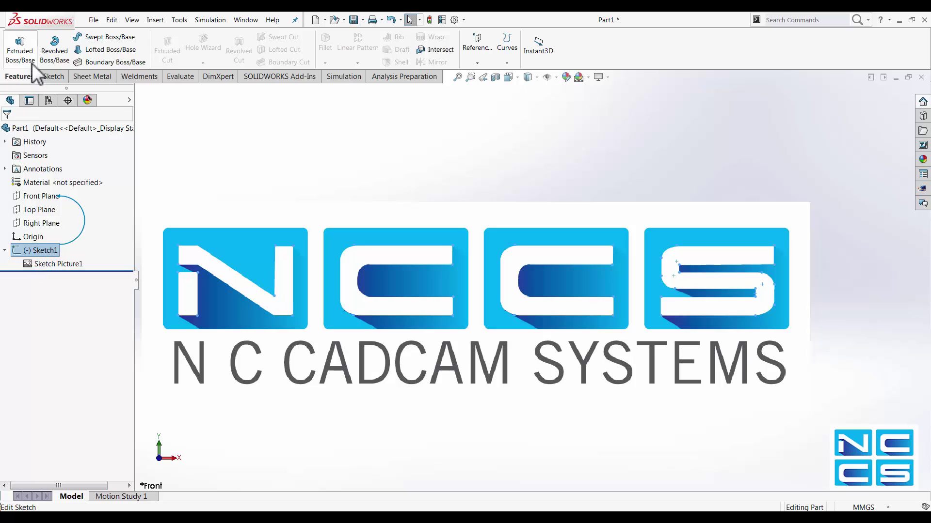
{"action": "left_click", "coordinate": [27, 60]}
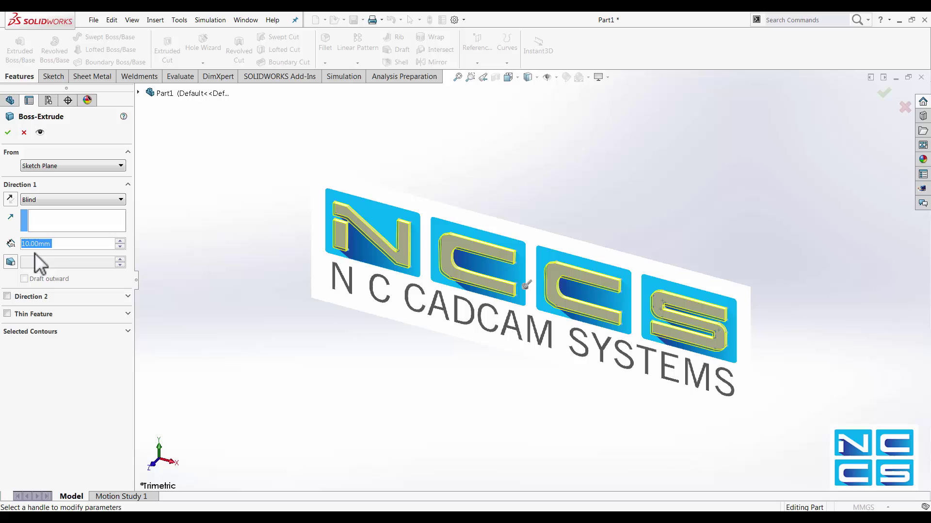
{"action": "left_click", "coordinate": [10, 200]}
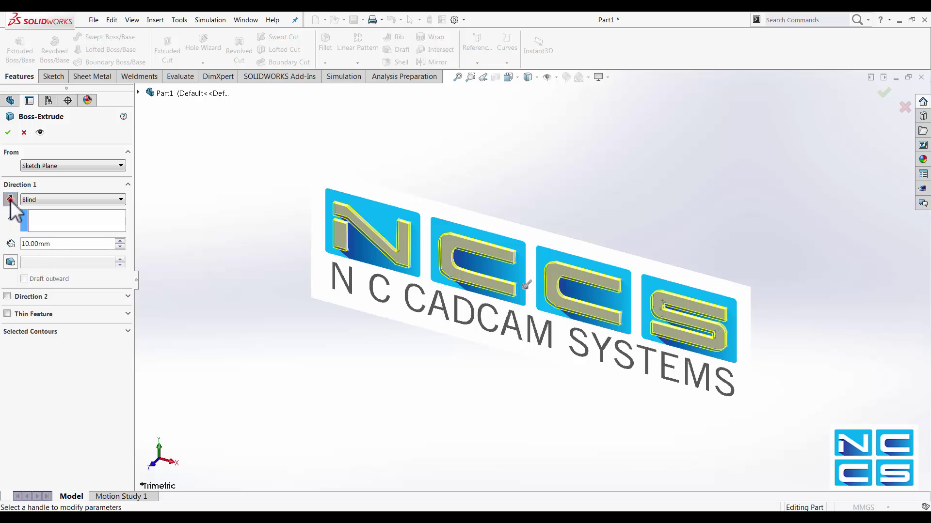
{"action": "left_click", "coordinate": [49, 244]}
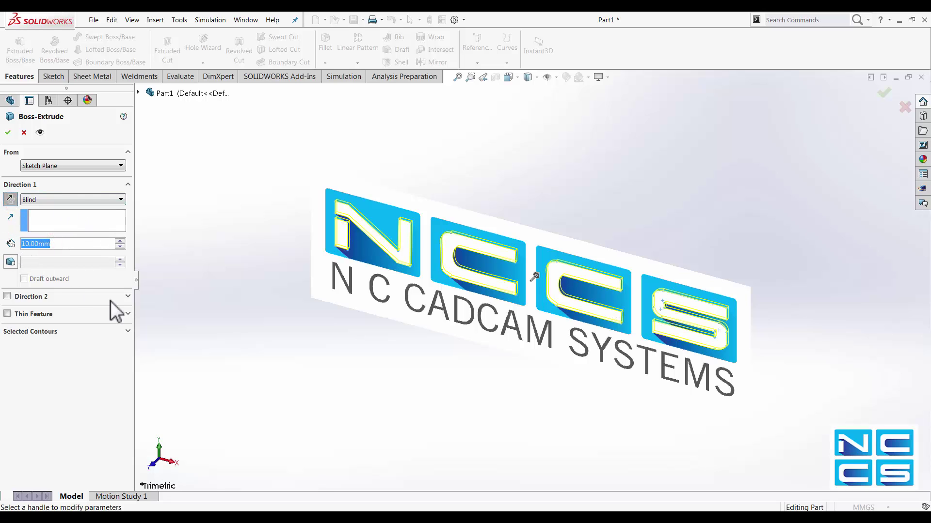
{"action": "type", "text": "50"}
{"action": "key", "text": "Return"}
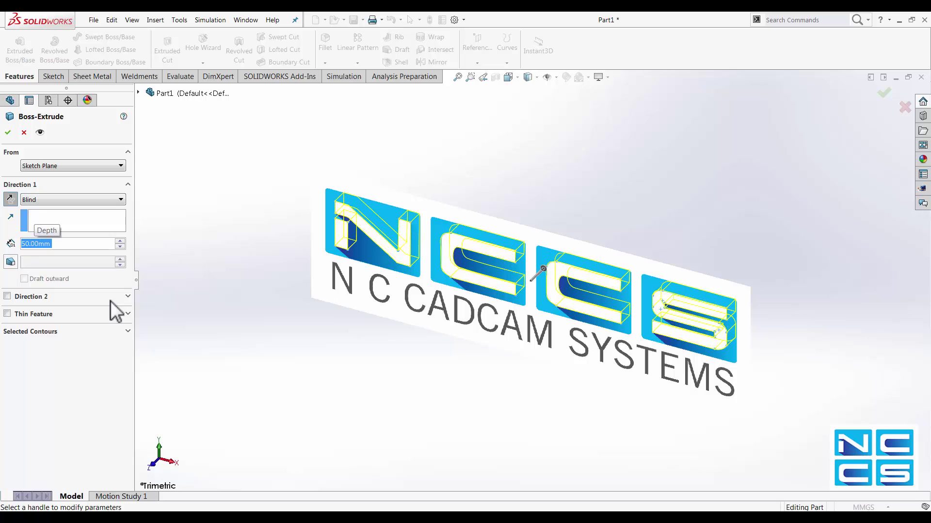
{"action": "left_click", "coordinate": [8, 132]}
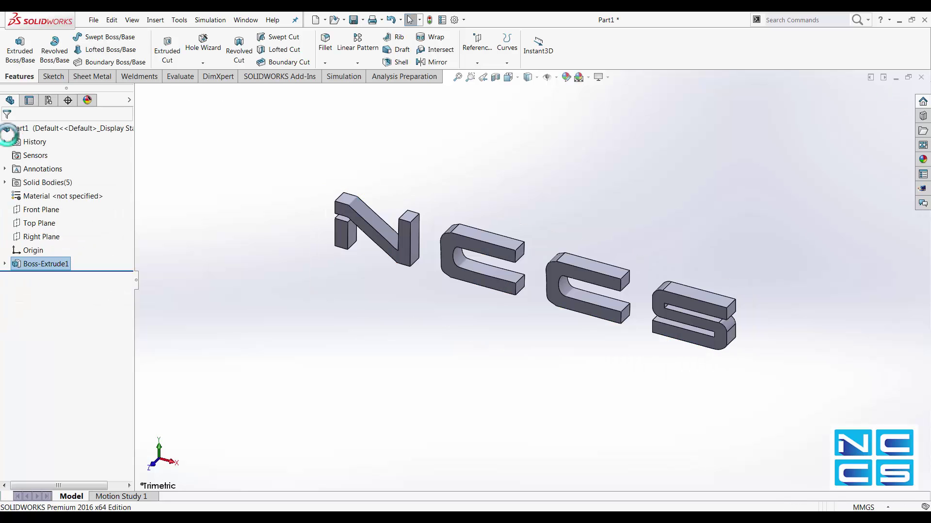
{"action": "mouse_move", "coordinate": [567, 343]}
{"action": "middle_mouse_down"}
{"action": "mouse_move", "coordinate": [583, 277]}
{"action": "mouse_move", "coordinate": [617, 255]}
{"action": "mouse_move", "coordinate": [617, 270]}
{"action": "mouse_move", "coordinate": [602, 273]}
{"action": "middle_mouse_up"}
{"action": "scroll", "coordinate": [596, 305], "scroll_direction": "down", "scroll_amount": 4}
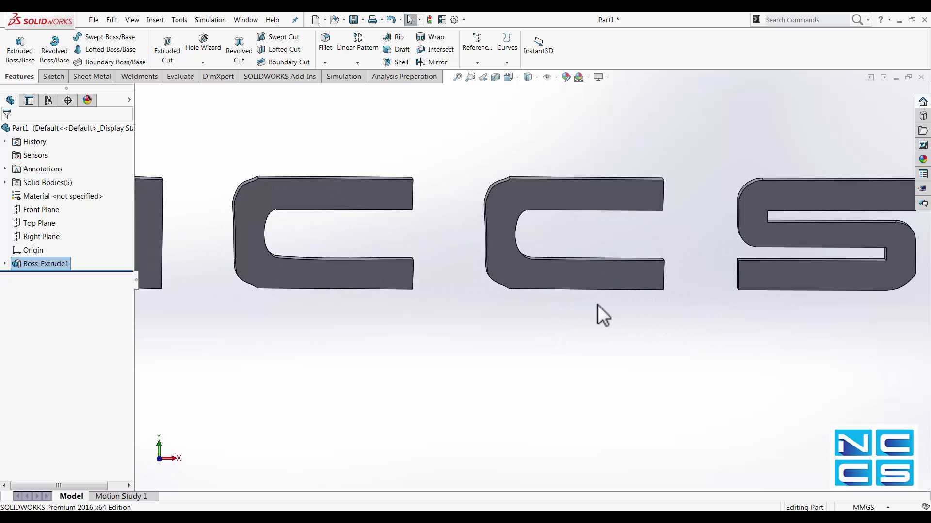
{"action": "scroll", "coordinate": [597, 305], "scroll_direction": "up", "scroll_amount": 3}
{"action": "scroll", "coordinate": [602, 302], "scroll_direction": "up", "scroll_amount": 1}
{"action": "mouse_move", "coordinate": [603, 312]}
{"action": "middle_mouse_down"}
{"action": "mouse_move", "coordinate": [574, 301]}
{"action": "mouse_move", "coordinate": [546, 318]}
{"action": "mouse_move", "coordinate": [545, 344]}
{"action": "middle_mouse_up"}
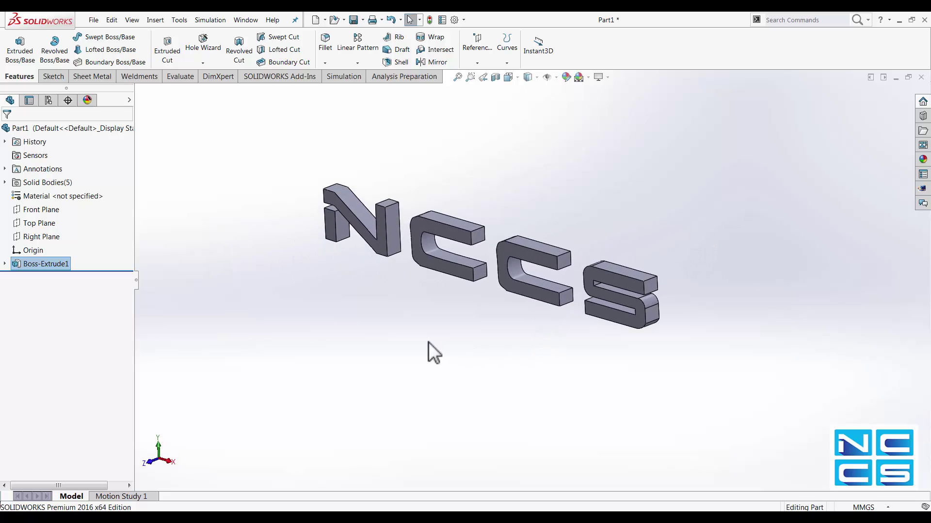